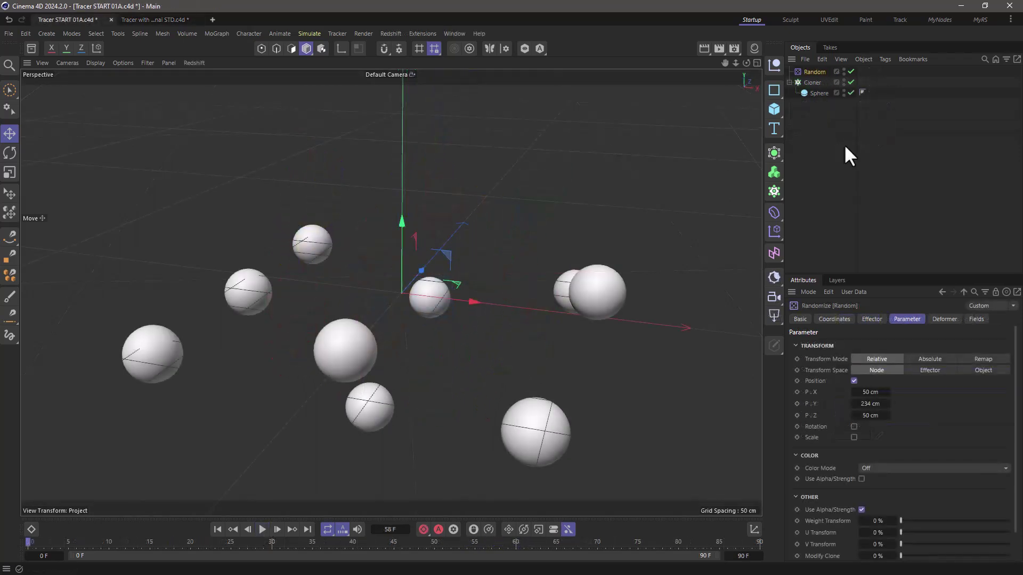
Step: Review the Cloner and Random effector strength and position settings, then preview the sphere animation
{"action": "left_click", "coordinate": [815, 82]}
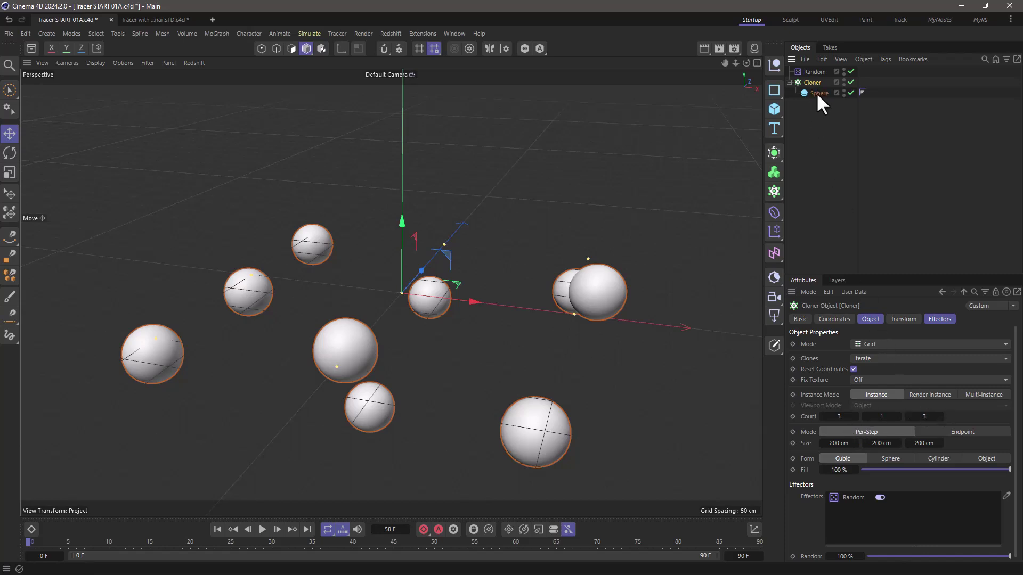
{"action": "left_click", "coordinate": [816, 73]}
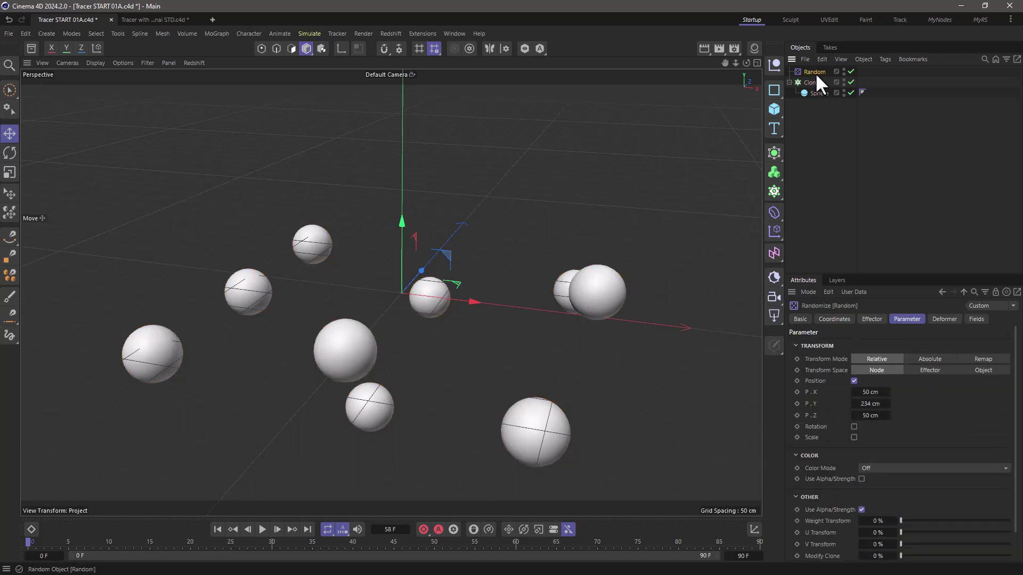
{"action": "left_click", "coordinate": [872, 320]}
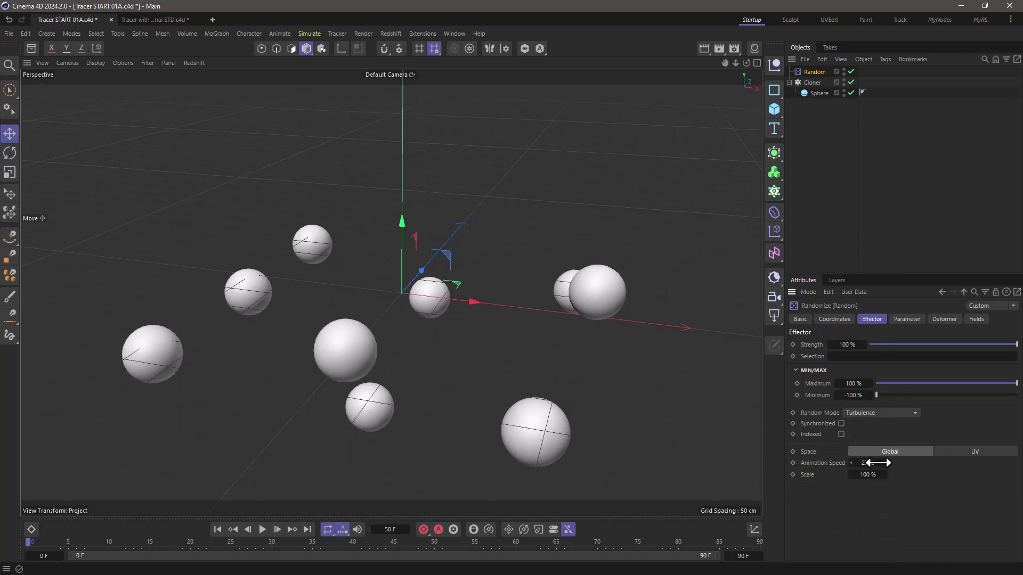
{"action": "left_click", "coordinate": [907, 320]}
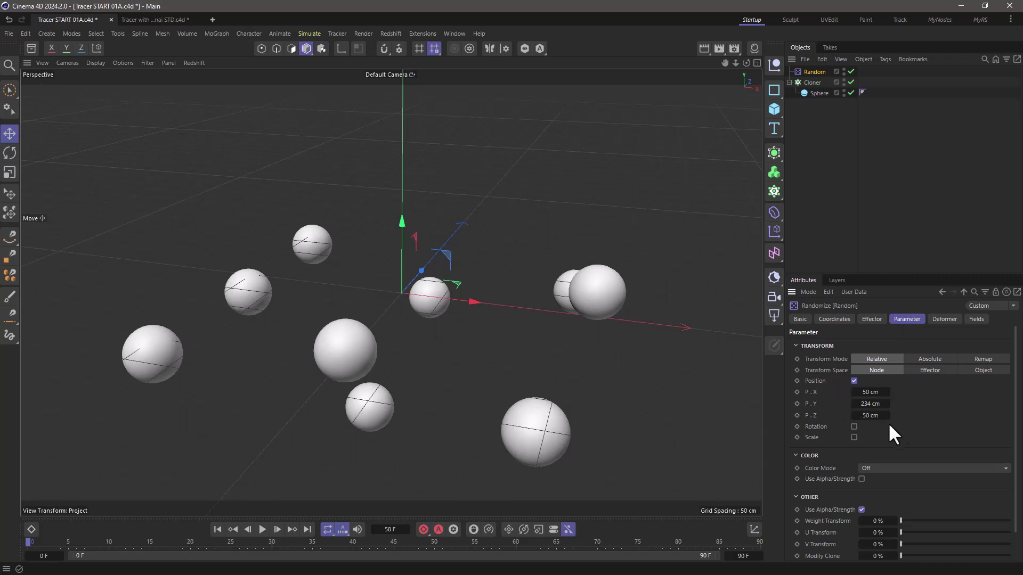
{"action": "left_click", "coordinate": [264, 529]}
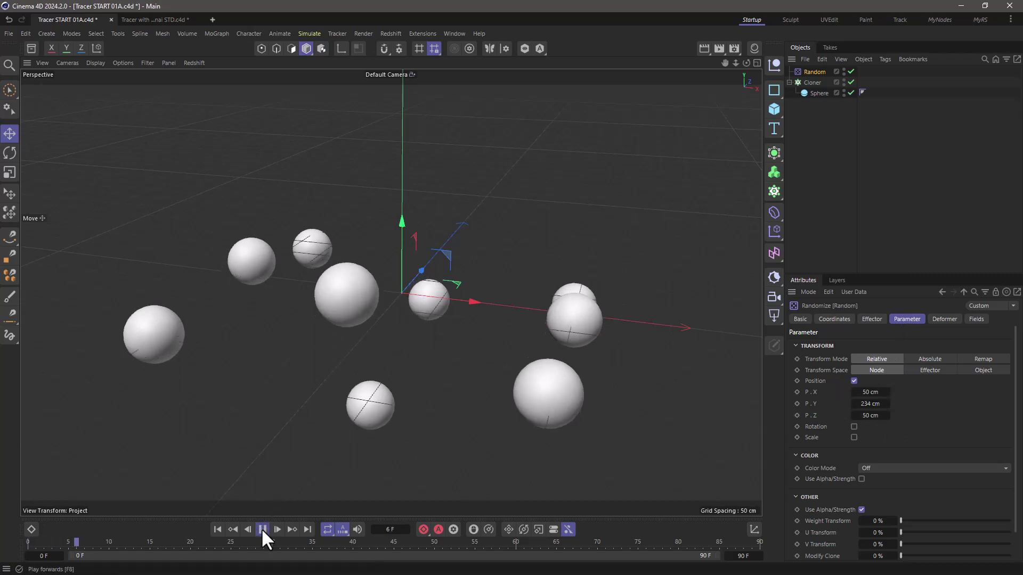
{"action": "left_click", "coordinate": [264, 530]}
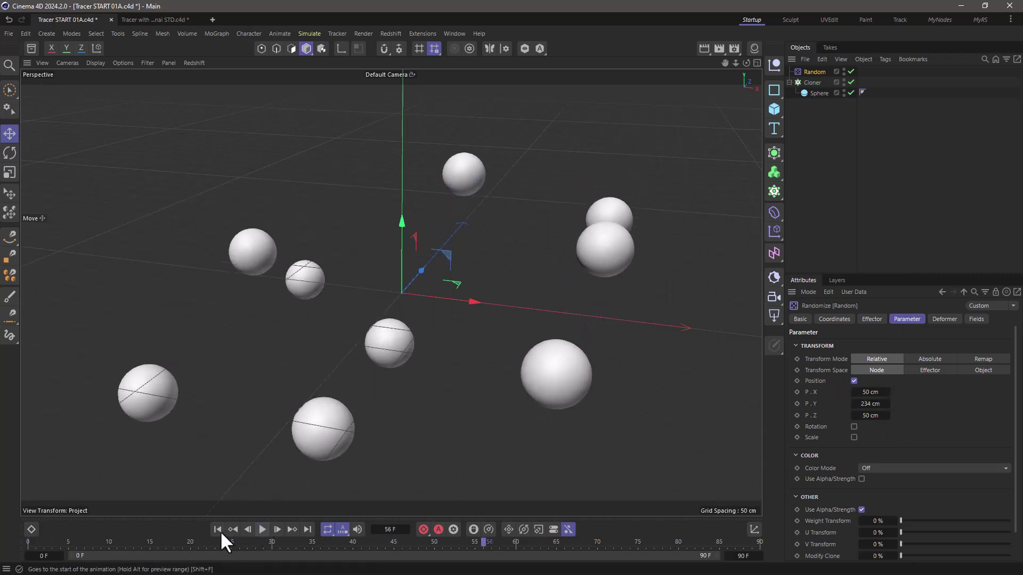
Step: Add a MoGraph Tracer linked to the Cloner and play back to show the trails
{"action": "left_click", "coordinate": [814, 82]}
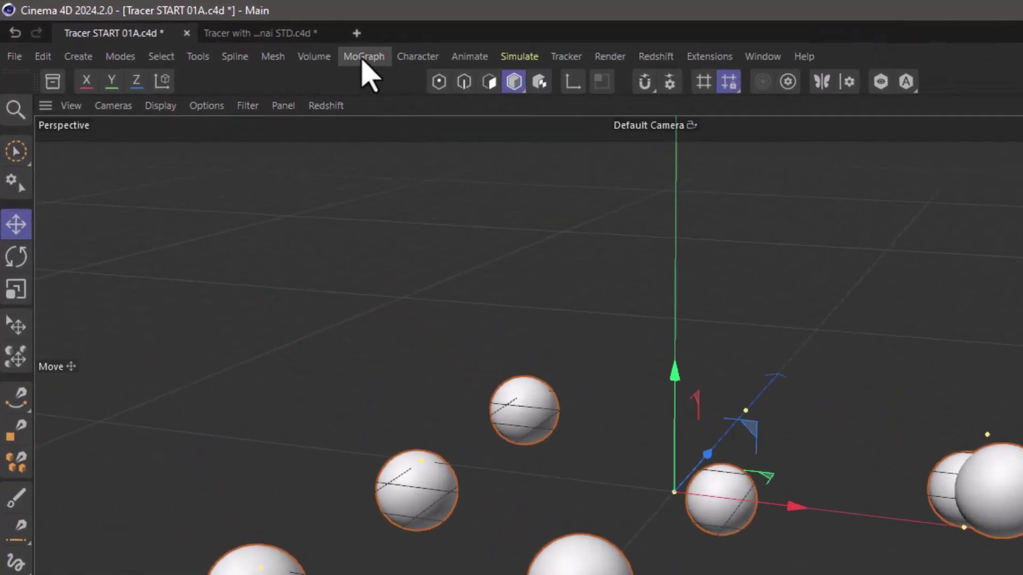
{"action": "left_click", "coordinate": [364, 55]}
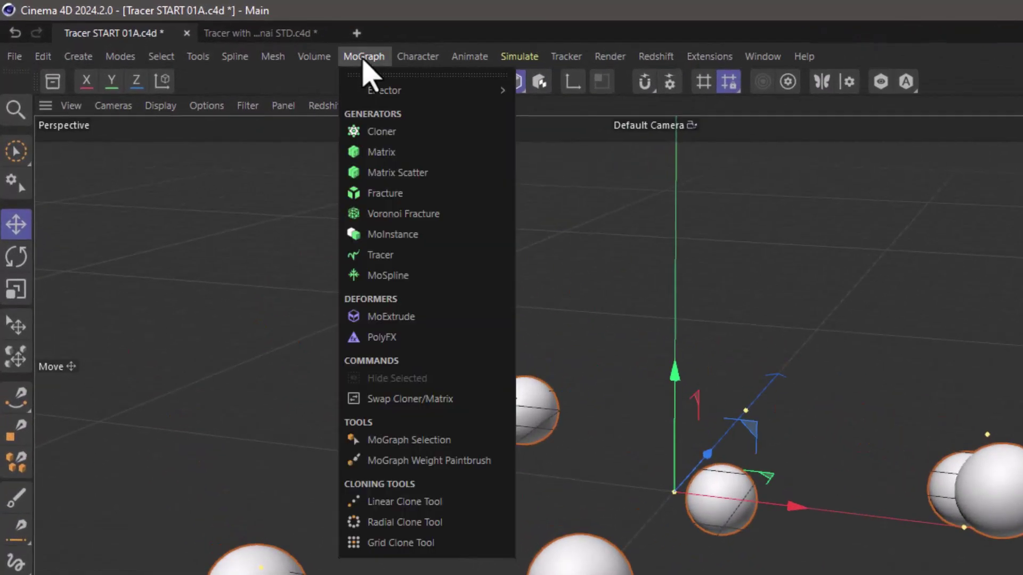
{"action": "left_click", "coordinate": [397, 256]}
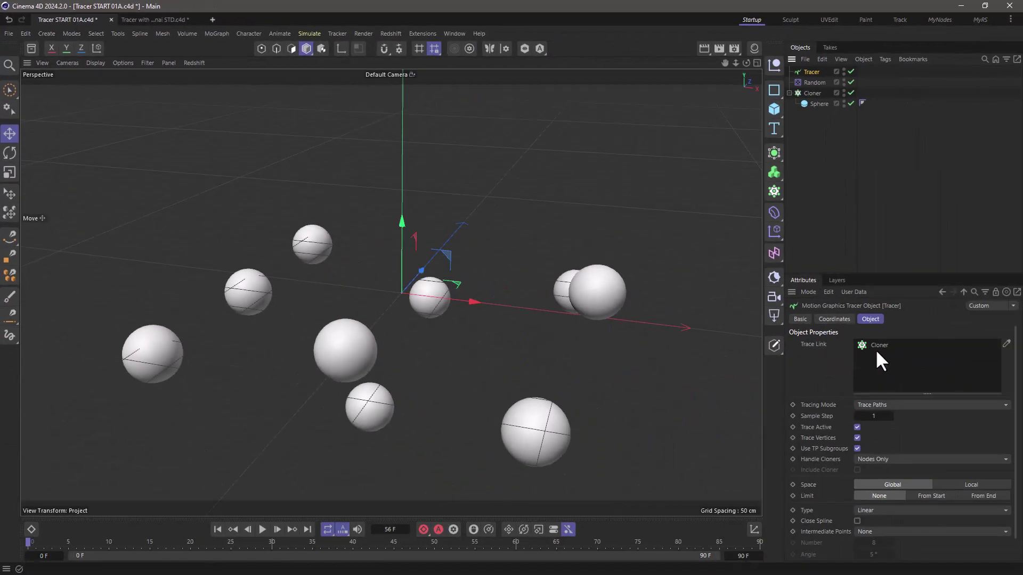
{"action": "left_click", "coordinate": [263, 531]}
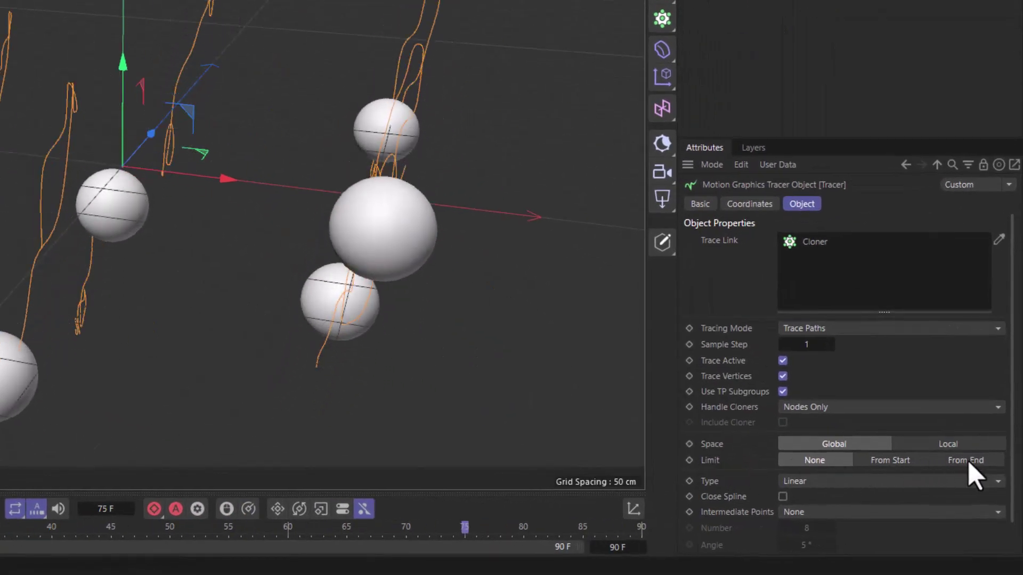
Step: Limit the Tracer trails to From End with an Amount of 30
{"action": "left_click", "coordinate": [968, 461]}
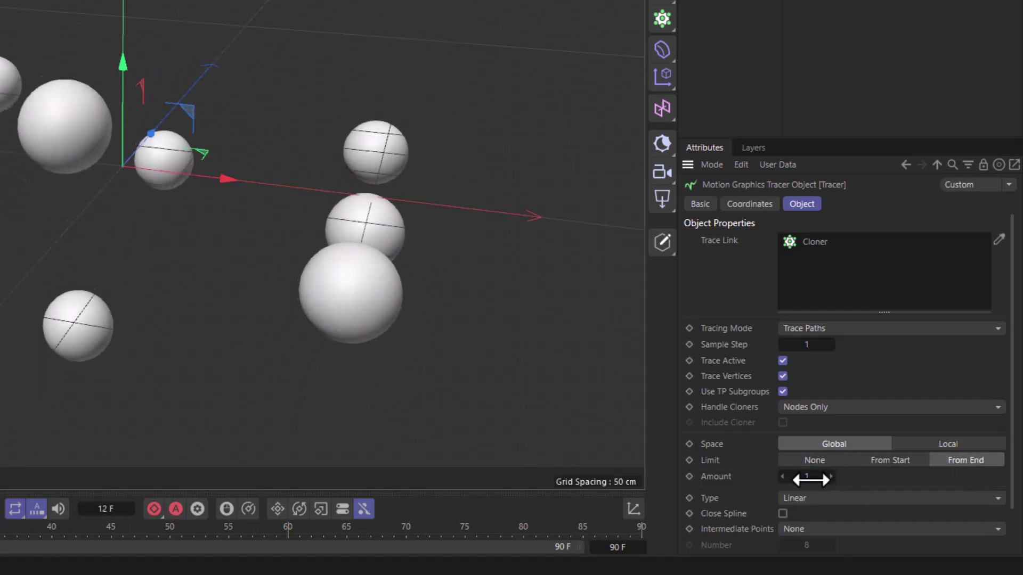
{"action": "double_click", "coordinate": [808, 478]}
{"action": "type", "text": "30"}
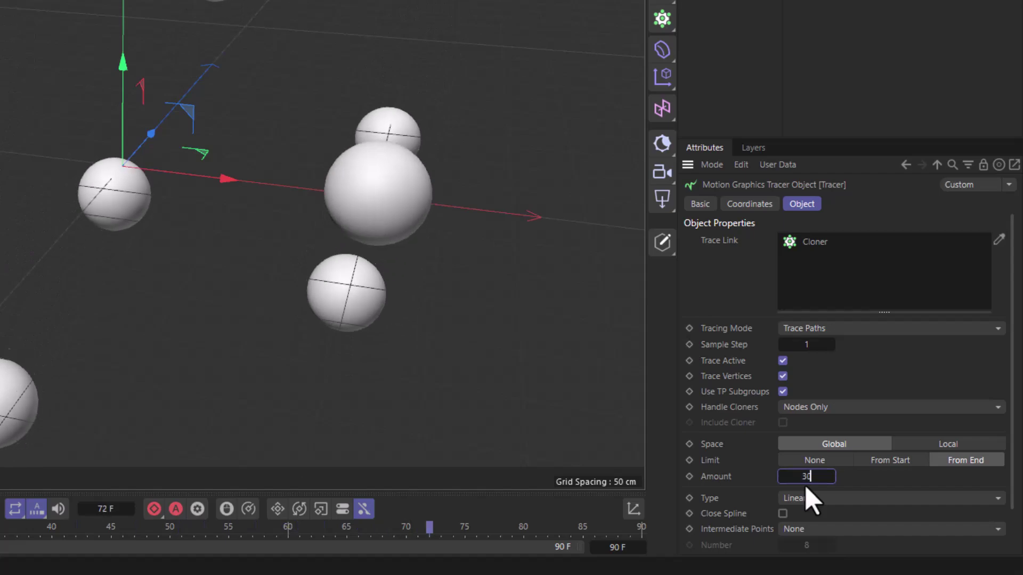
{"action": "key", "text": "Return"}
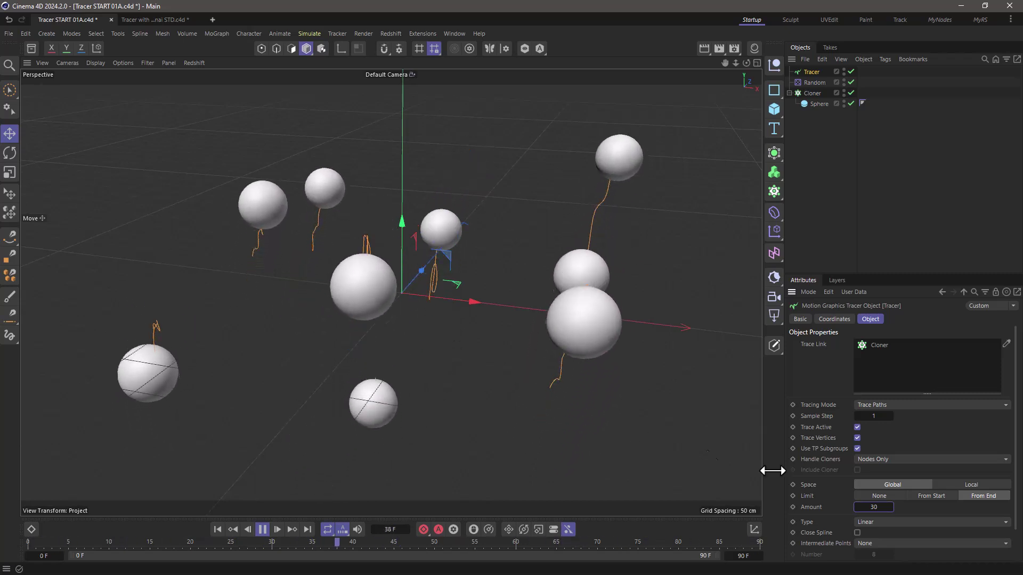
Step: Set the animation end frame to 300 and return to the first frame
{"action": "double_click", "coordinate": [743, 557]}
{"action": "type", "text": "300"}
{"action": "key", "text": "Return"}
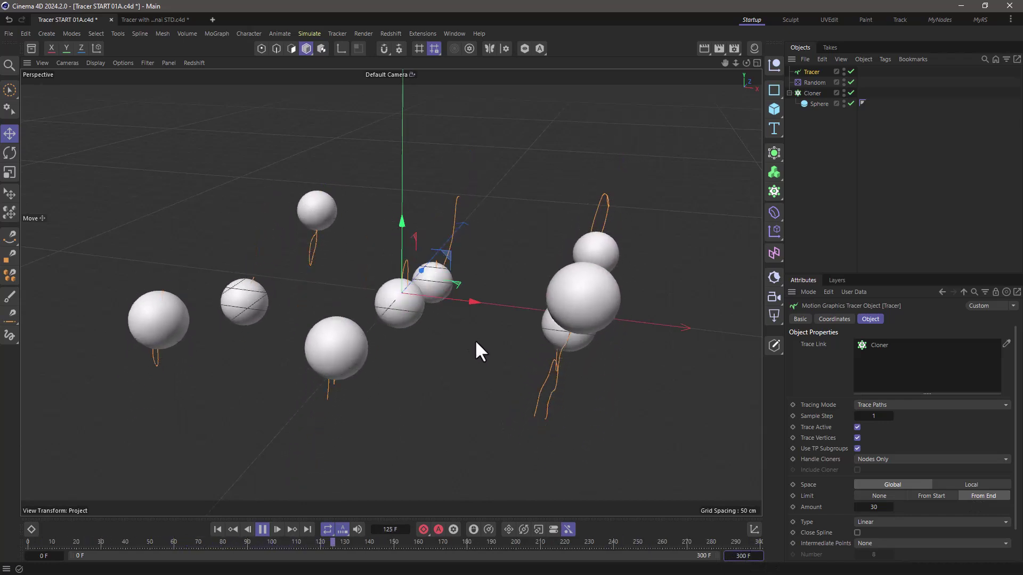
{"action": "left_click", "coordinate": [217, 529]}
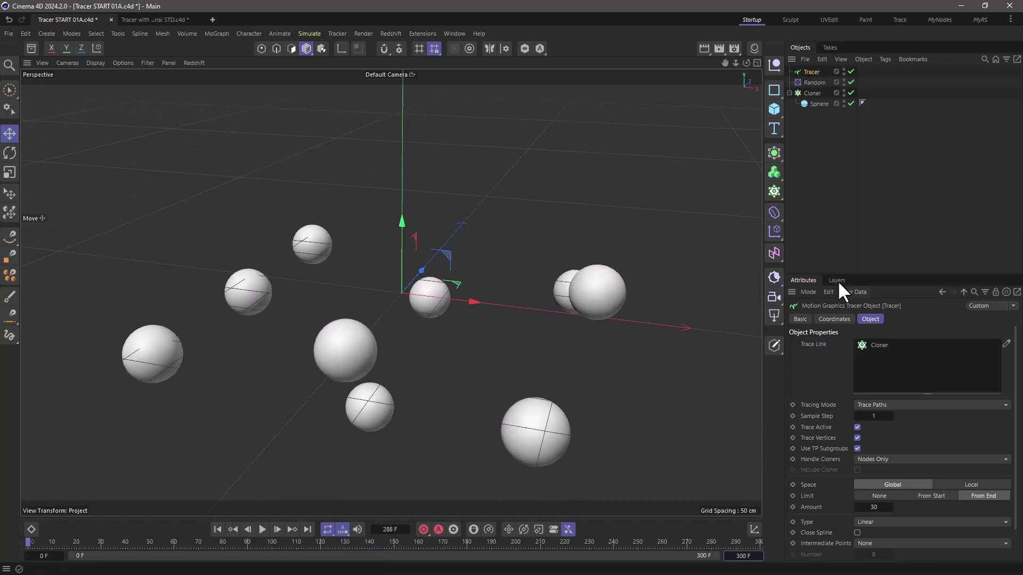
Step: Add a Spline Wrap deformer and a Cylinder with its caps turned off
{"action": "left_click", "coordinate": [773, 213]}
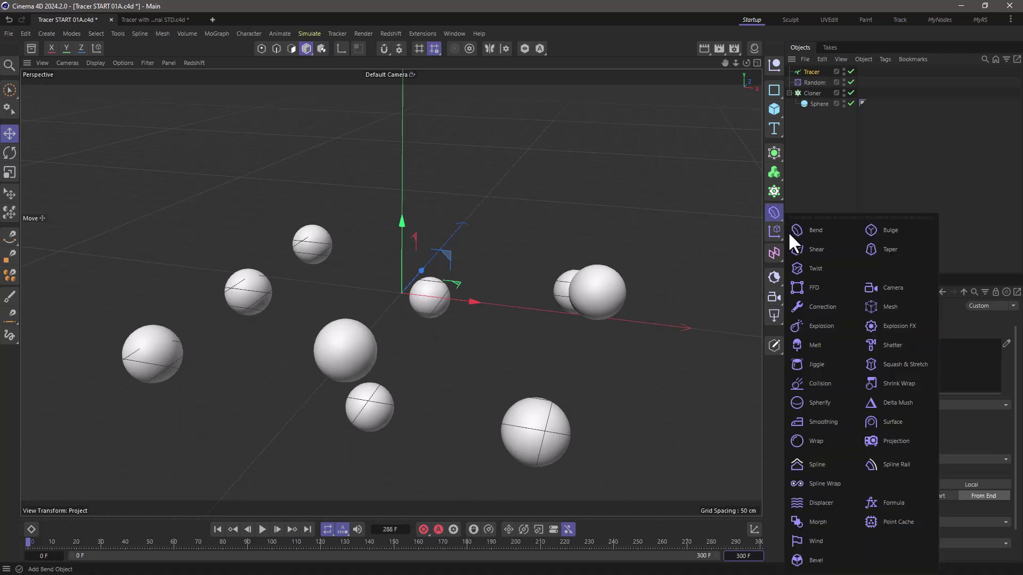
{"action": "left_click", "coordinate": [824, 484]}
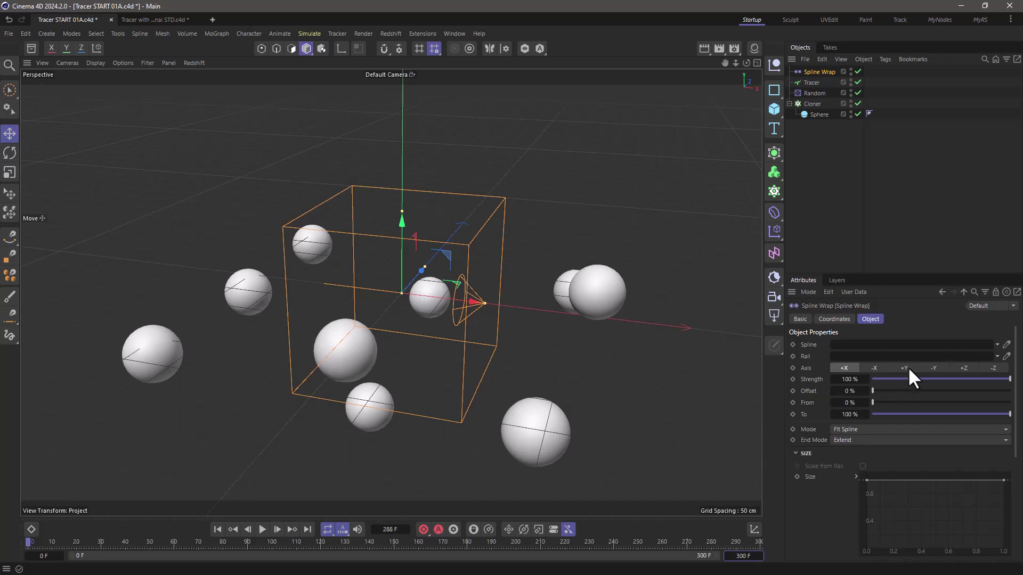
{"action": "left_click", "coordinate": [773, 109]}
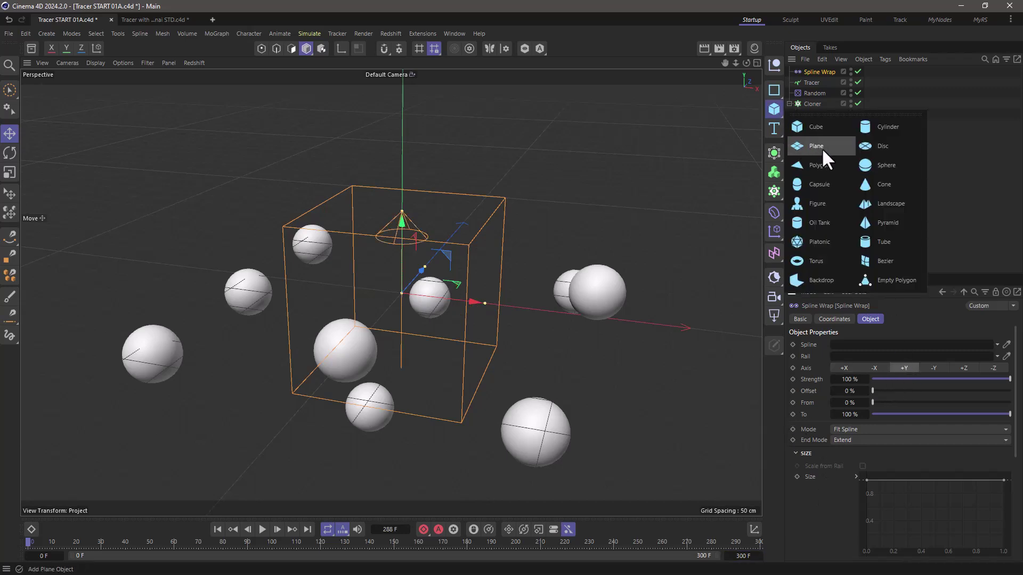
{"action": "left_click", "coordinate": [869, 133]}
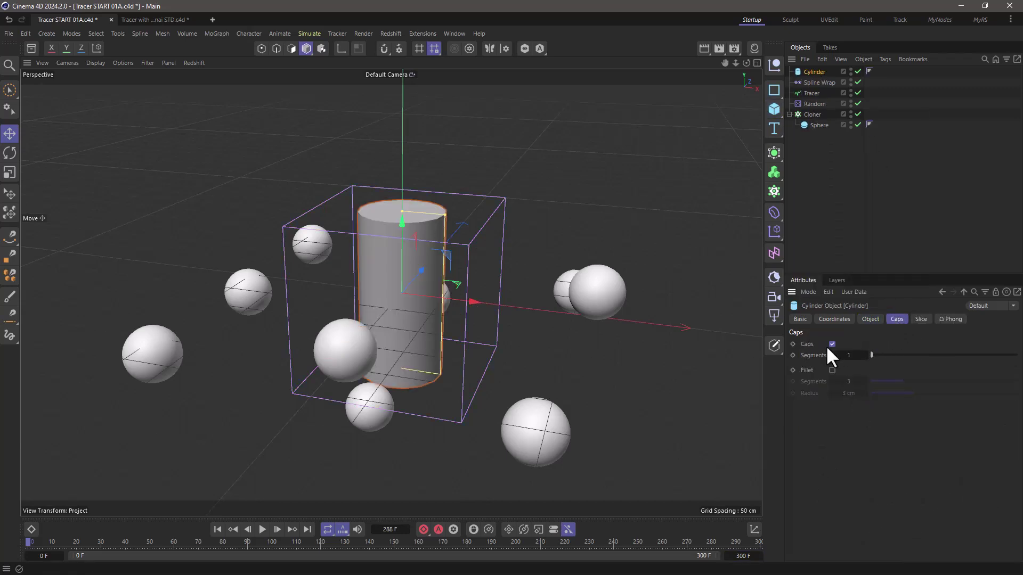
{"action": "left_click", "coordinate": [833, 342]}
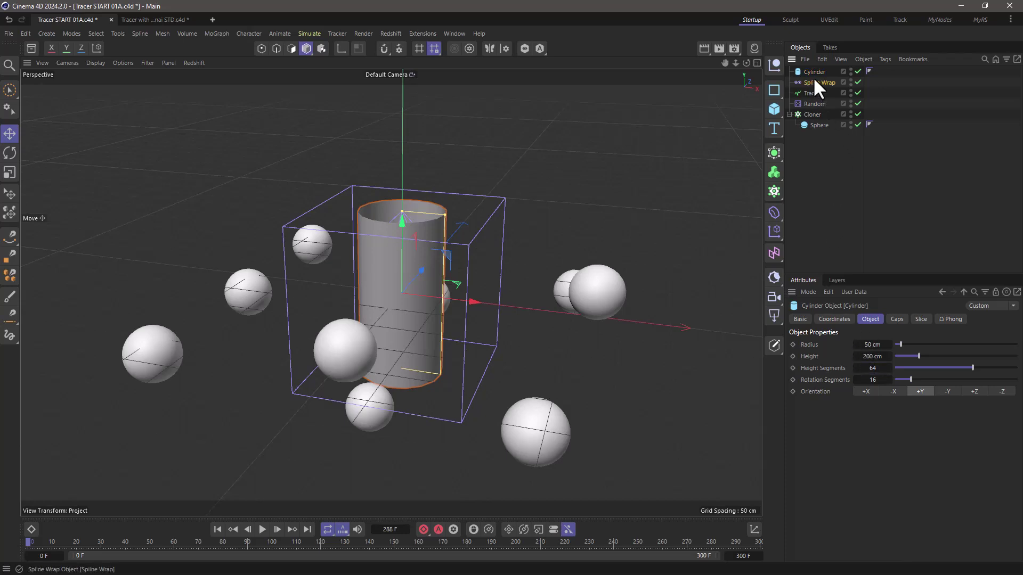
Step: Nest Spline Wrap under the Cylinder, use Tracer as its spline, and shrink the radius to 11 cm
{"action": "mouse_move", "coordinate": [812, 83]}
{"action": "left_mouse_down"}
{"action": "mouse_move", "coordinate": [816, 71]}
{"action": "mouse_move", "coordinate": [820, 148]}
{"action": "left_mouse_up"}
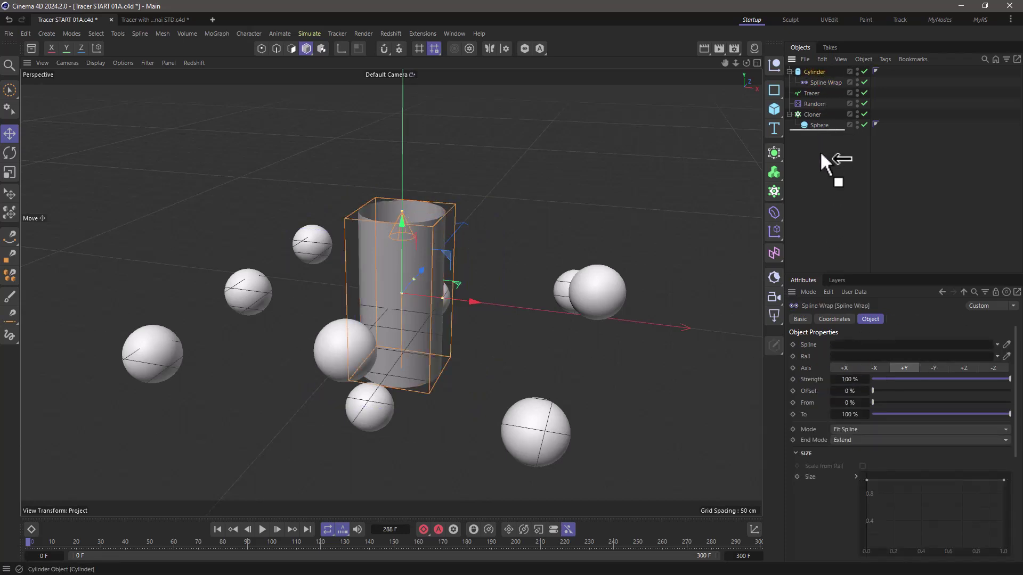
{"action": "left_click", "coordinate": [820, 125]}
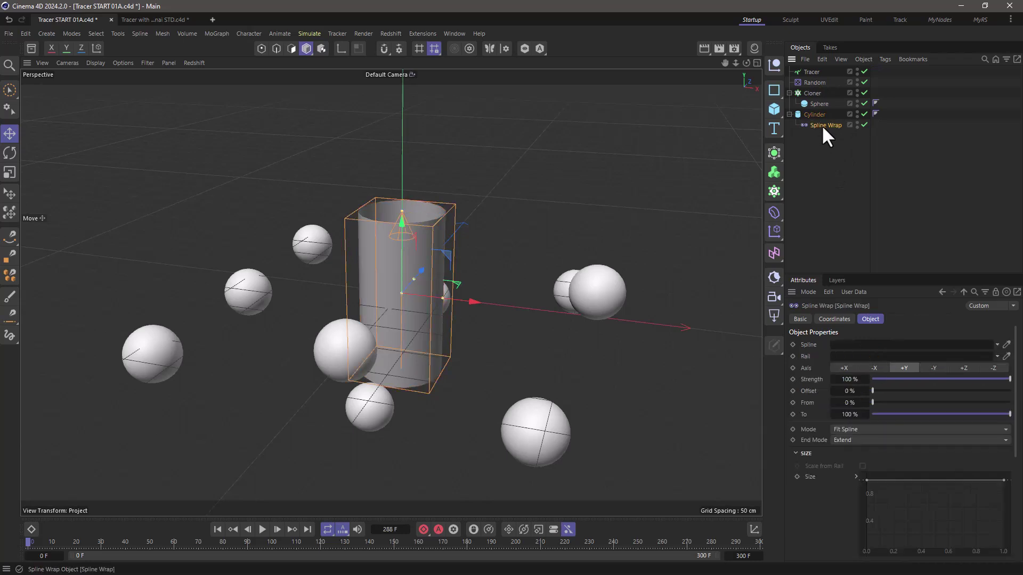
{"action": "left_click_drag", "start_coordinate": [815, 72], "coordinate": [847, 356]}
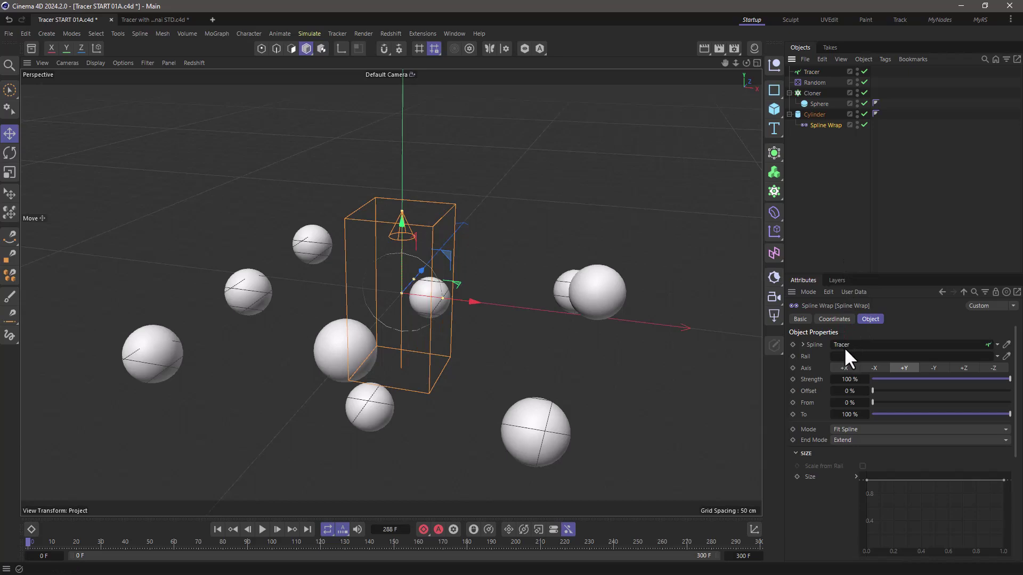
{"action": "left_click", "coordinate": [217, 529]}
{"action": "left_click", "coordinate": [262, 529]}
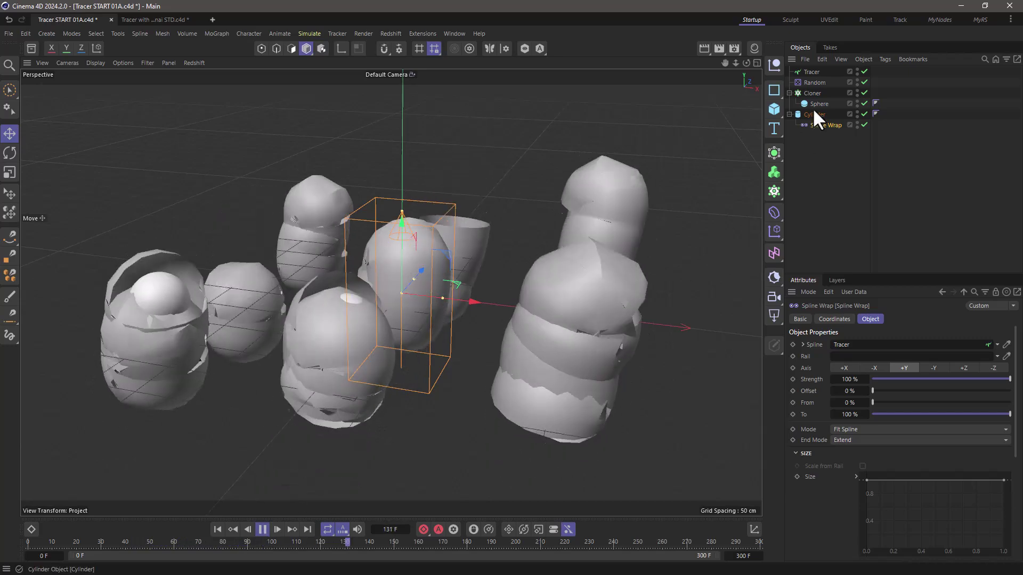
{"action": "left_click", "coordinate": [813, 114]}
{"action": "left_click_drag", "start_coordinate": [901, 345], "coordinate": [896, 344]}
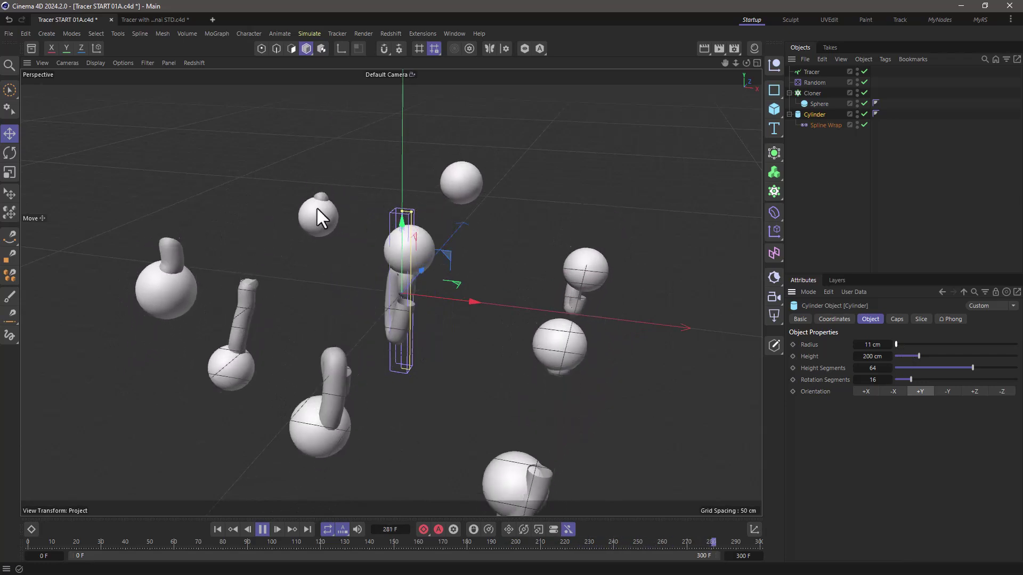
Step: Set the Tracer to Akima interpolation with 10 Natural intermediate points
{"action": "left_click", "coordinate": [811, 70]}
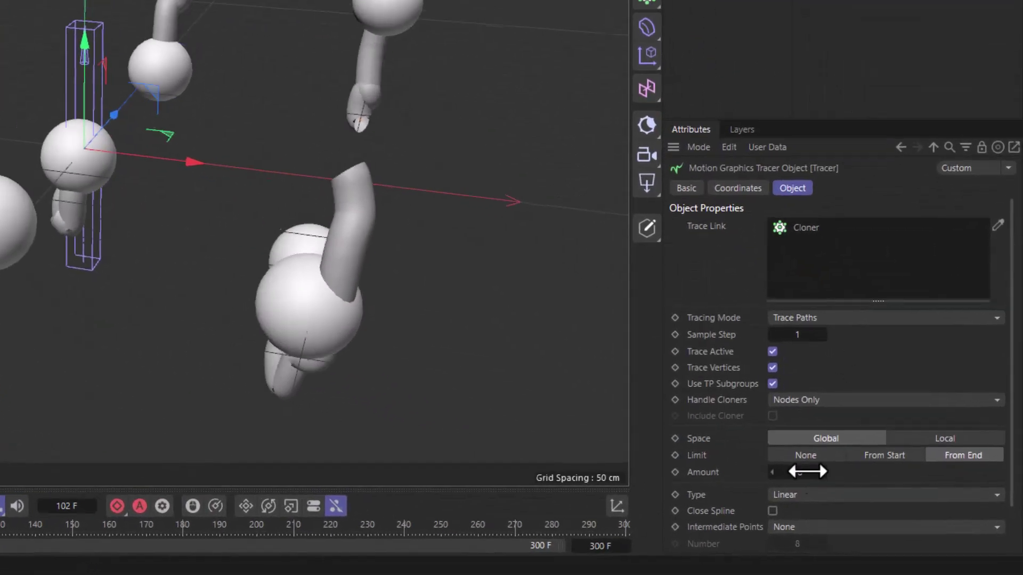
{"action": "left_click", "coordinate": [880, 521]}
{"action": "left_click", "coordinate": [824, 440]}
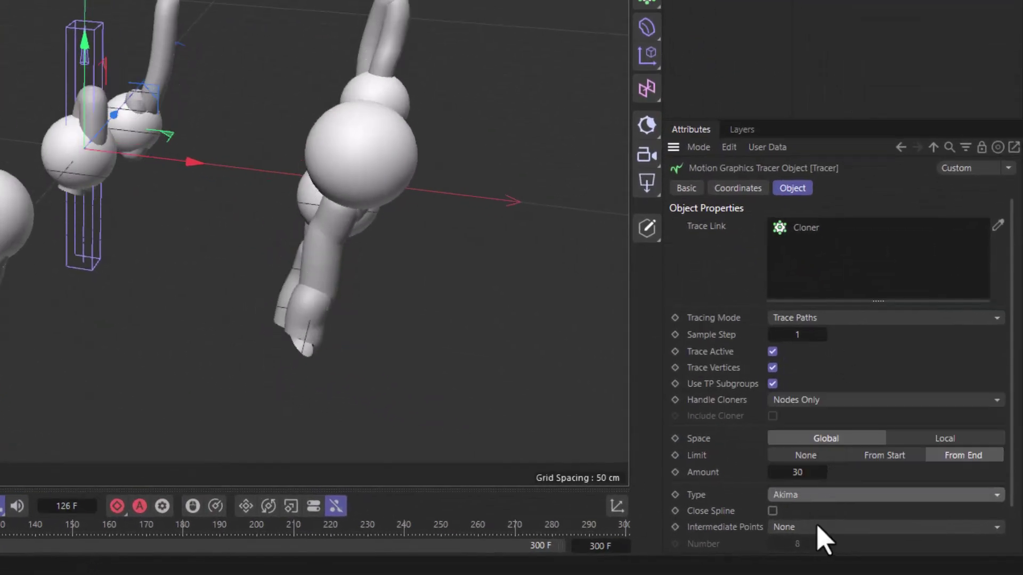
{"action": "left_click", "coordinate": [808, 527]}
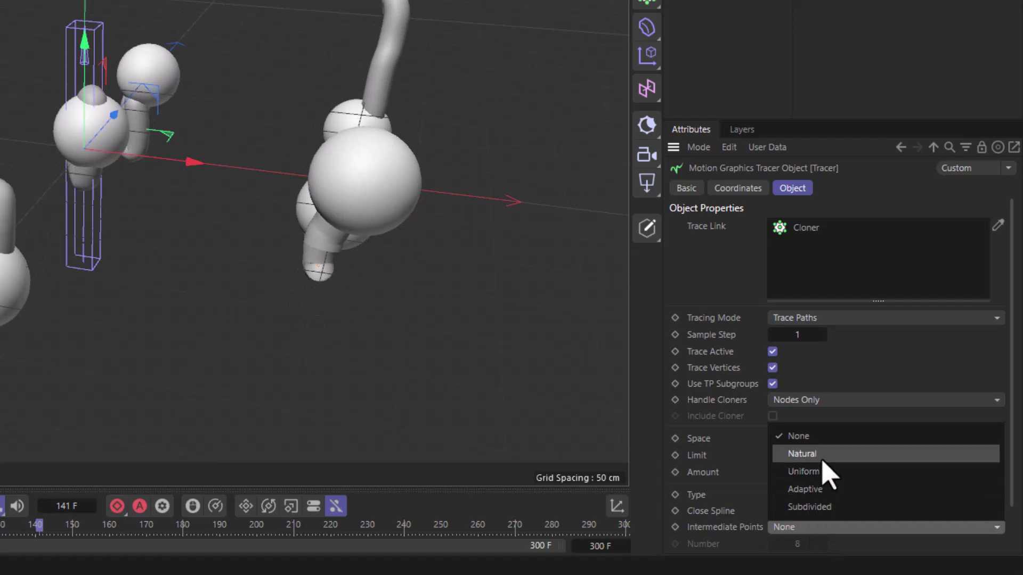
{"action": "left_click", "coordinate": [807, 454]}
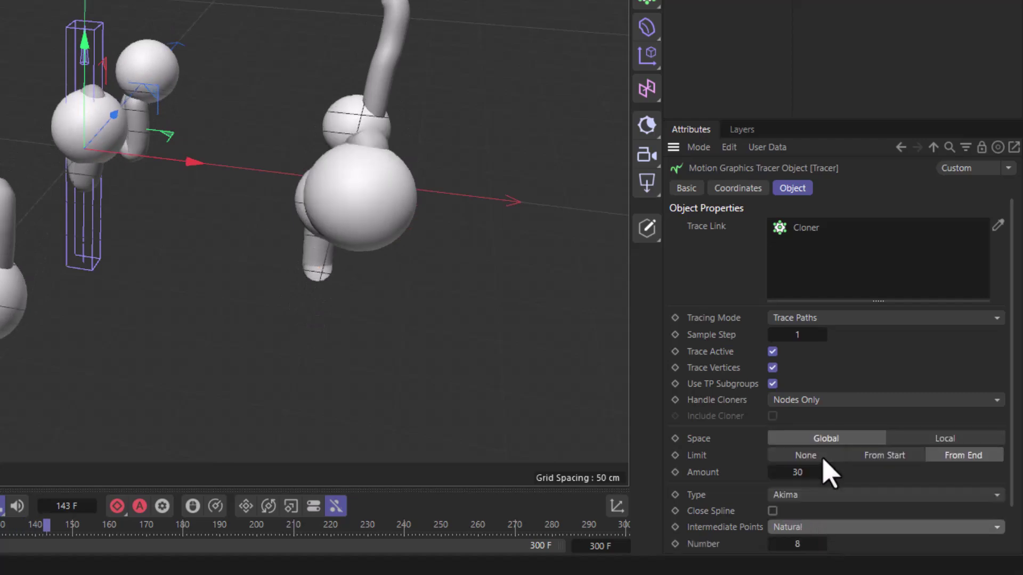
{"action": "left_click", "coordinate": [823, 545]}
{"action": "type", "text": "10"}
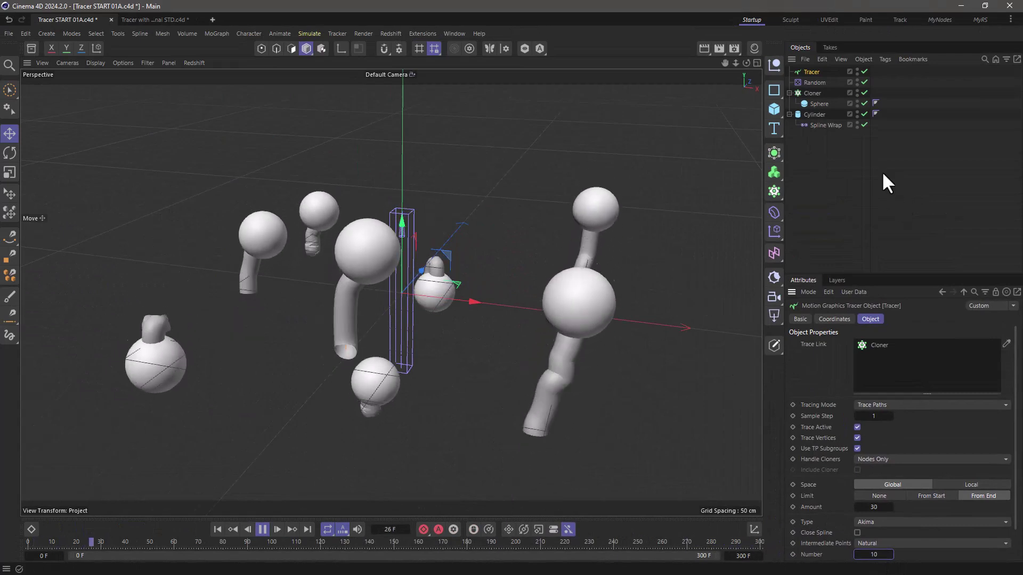
Step: Drag the left point of the Spline Wrap Size curve down so tails taper to a fine tip
{"action": "left_click", "coordinate": [822, 126]}
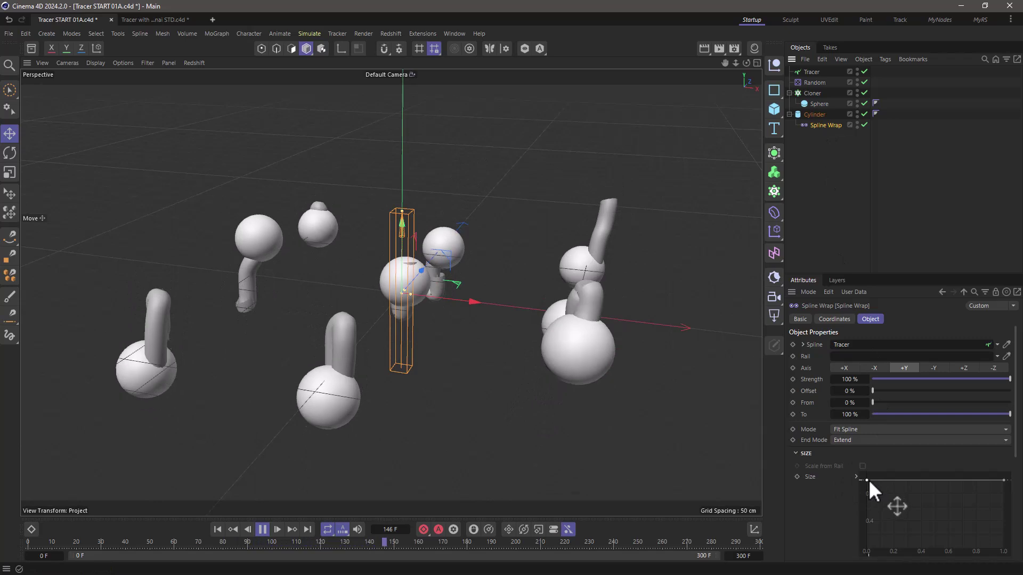
{"action": "left_click_drag", "start_coordinate": [867, 480], "coordinate": [862, 550]}
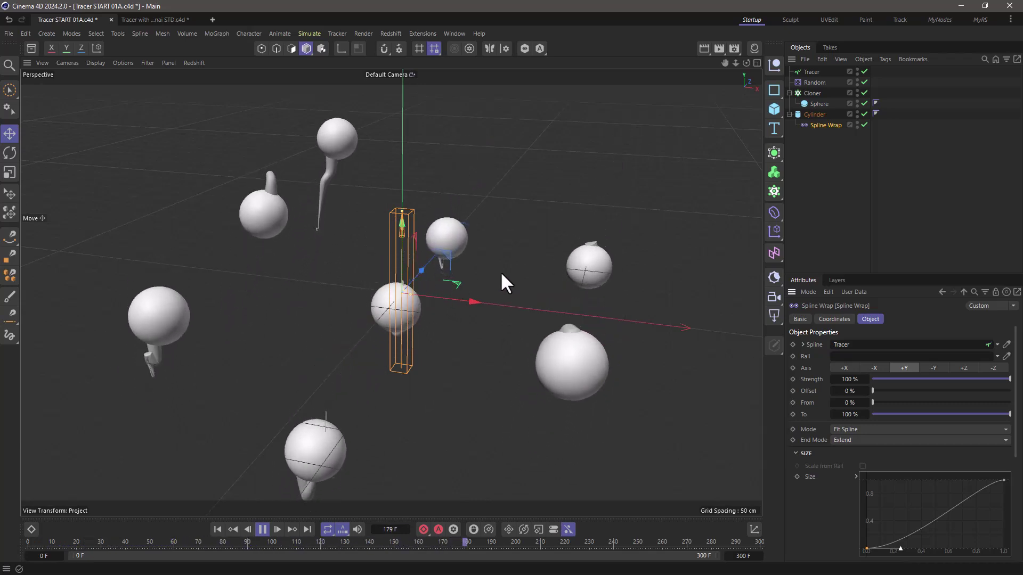
Step: Add a Connect object, place the wrapped Cylinder inside it, and disable Weld
{"action": "left_click", "coordinate": [817, 115]}
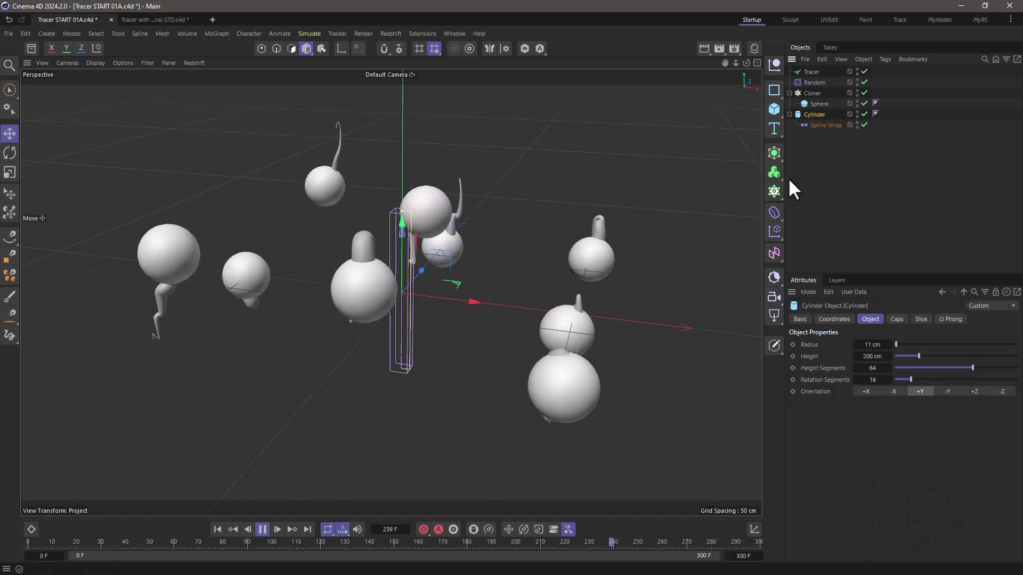
{"action": "left_click", "coordinate": [774, 153]}
{"action": "left_click", "coordinate": [830, 255]}
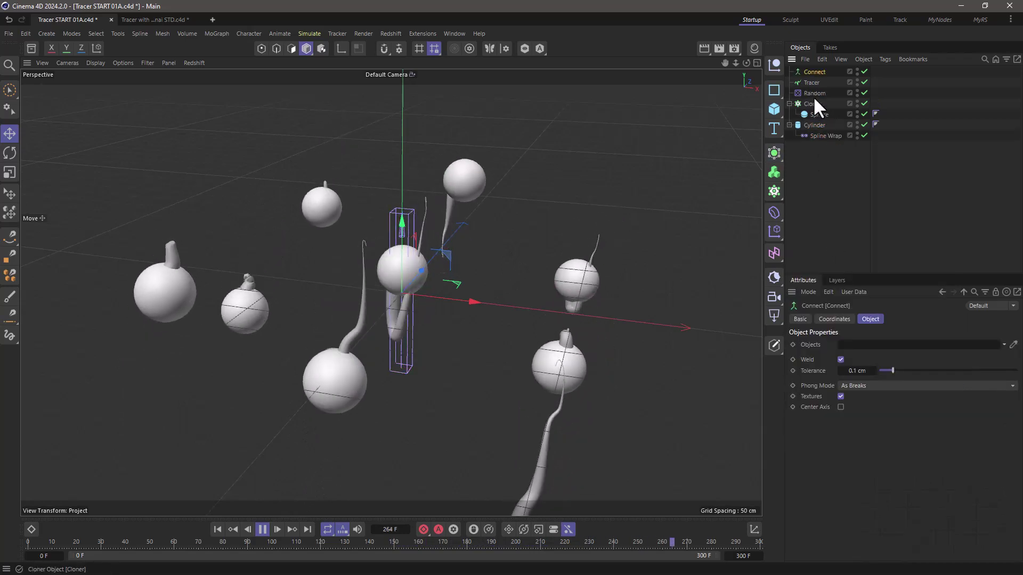
{"action": "left_click_drag", "start_coordinate": [814, 71], "coordinate": [812, 202]}
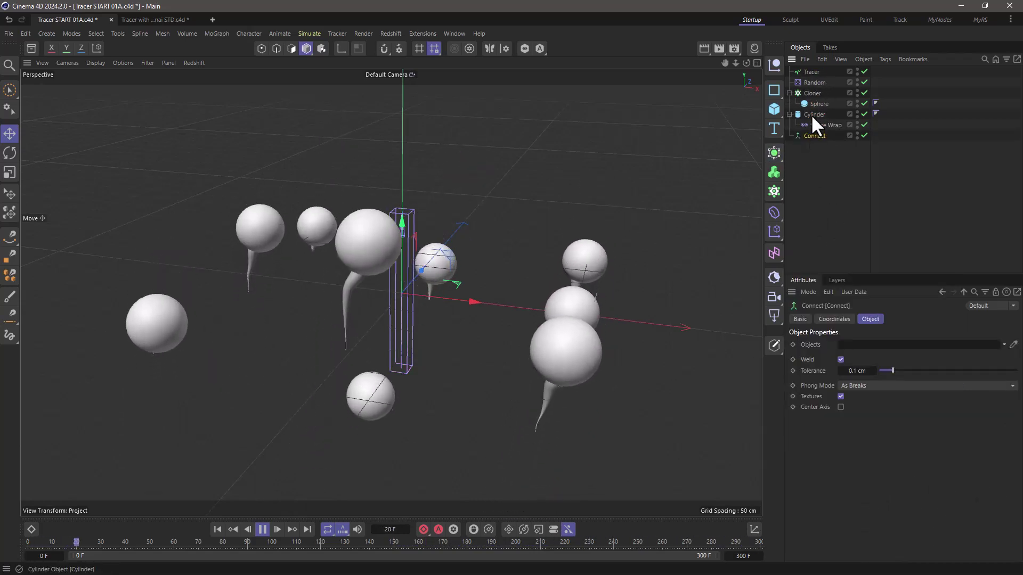
{"action": "left_click_drag", "start_coordinate": [818, 141], "coordinate": [816, 134]}
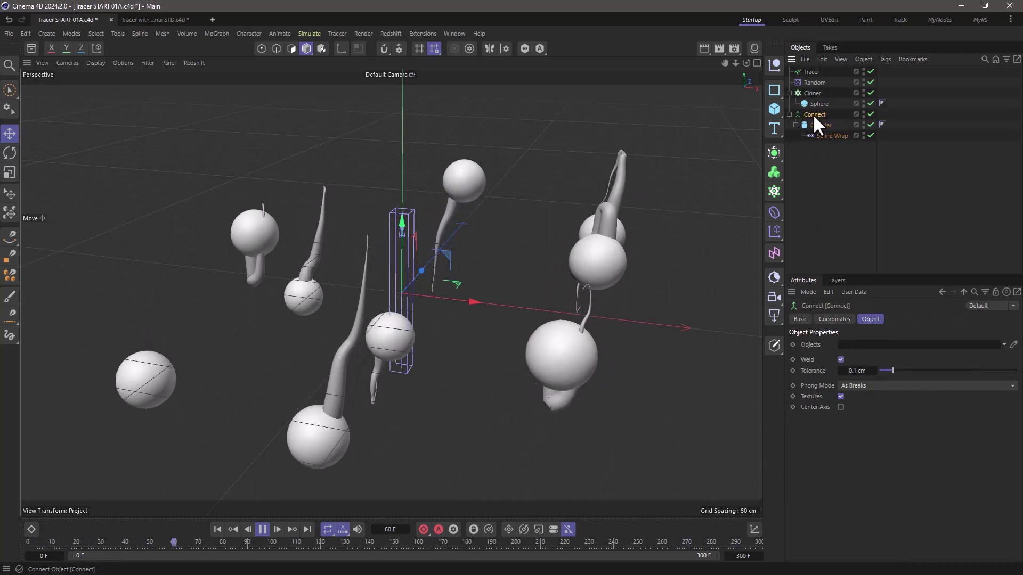
{"action": "left_click", "coordinate": [840, 359]}
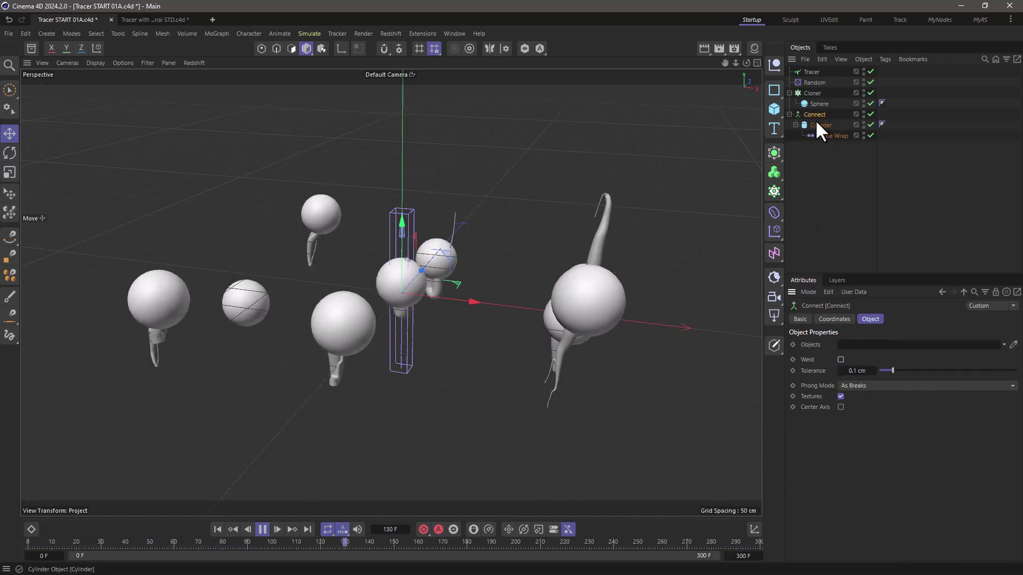